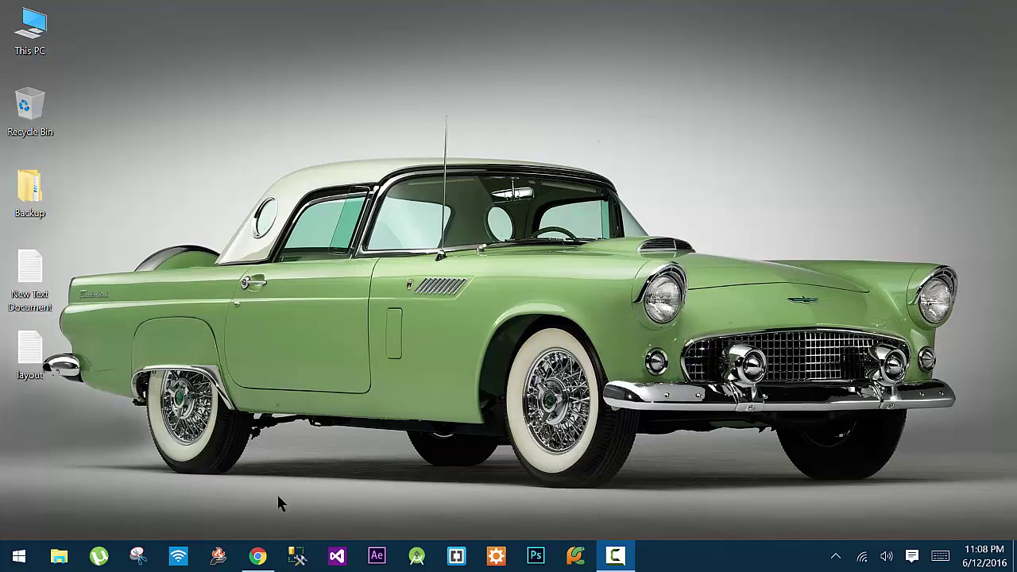
# - Search Google in Chrome for "usb wifi adapter" to look at available adapters, and minimize the browser
pyautogui.click(257, 556)
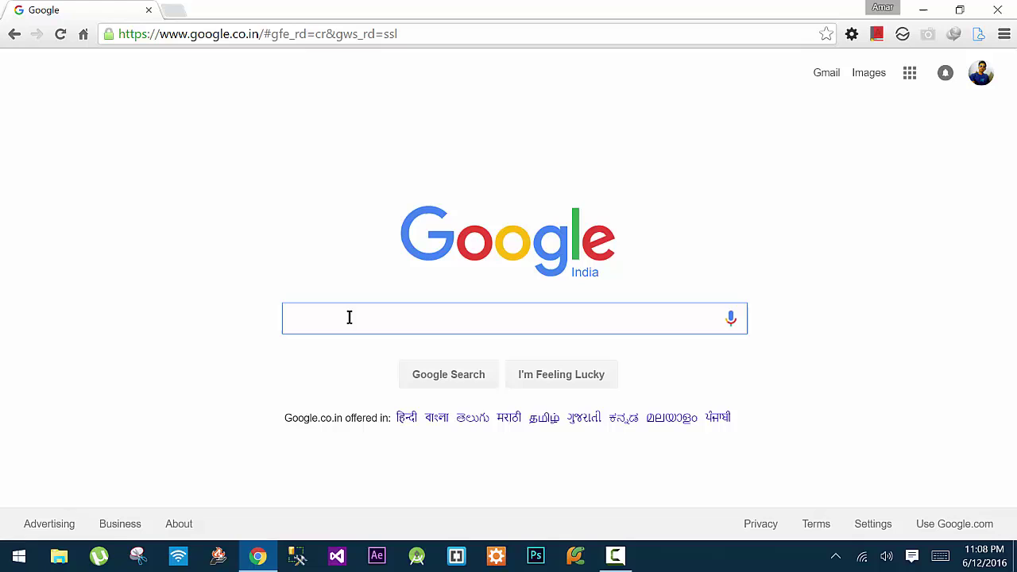
pyautogui.write('usb')
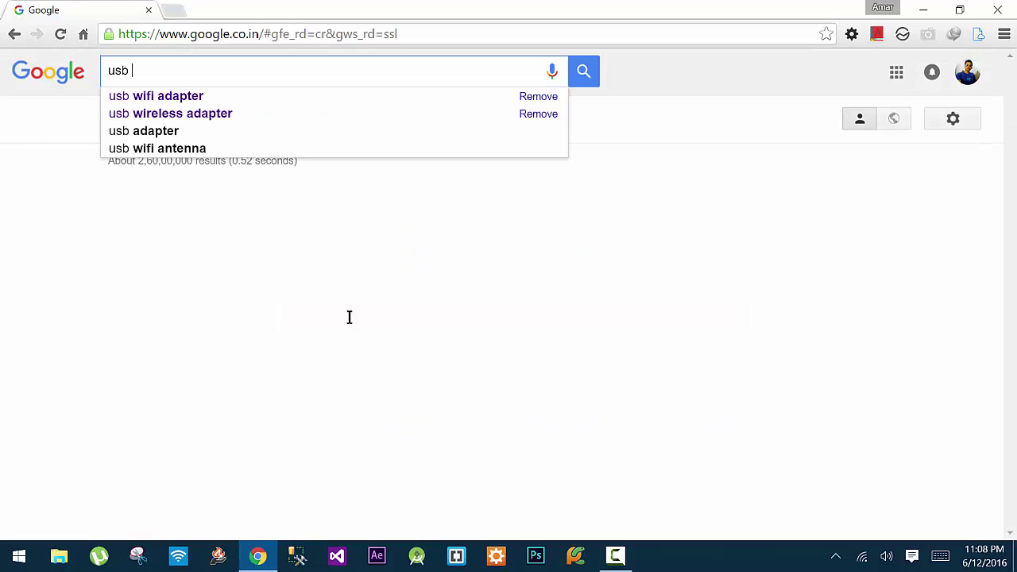
pyautogui.press('Down')
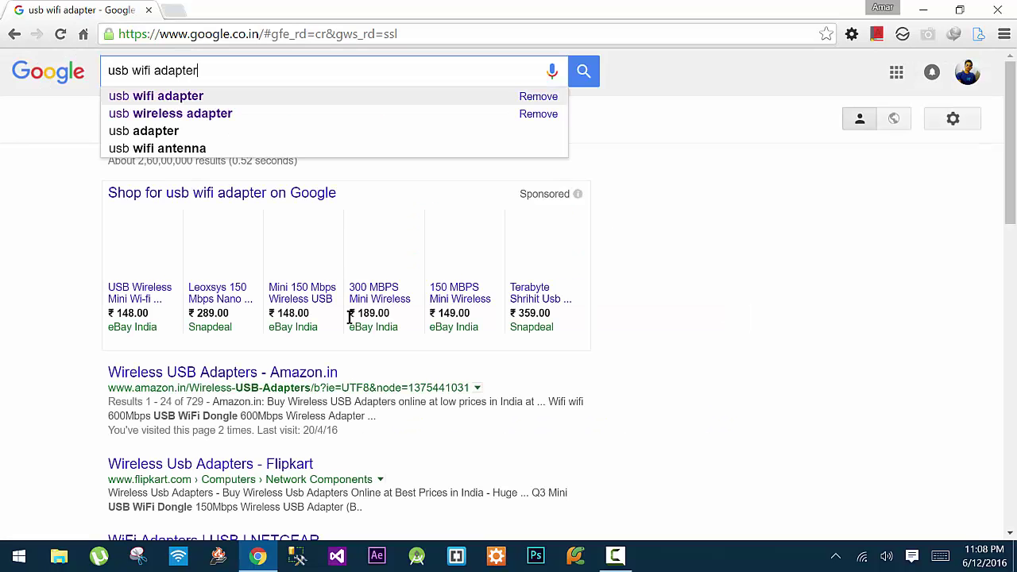
pyautogui.press('Return')
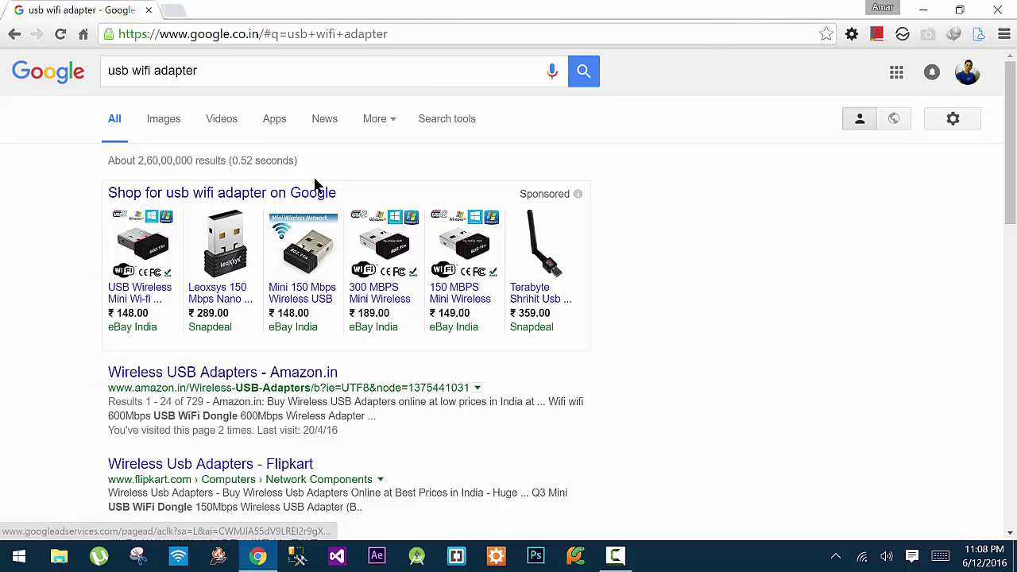
pyautogui.click(923, 9)
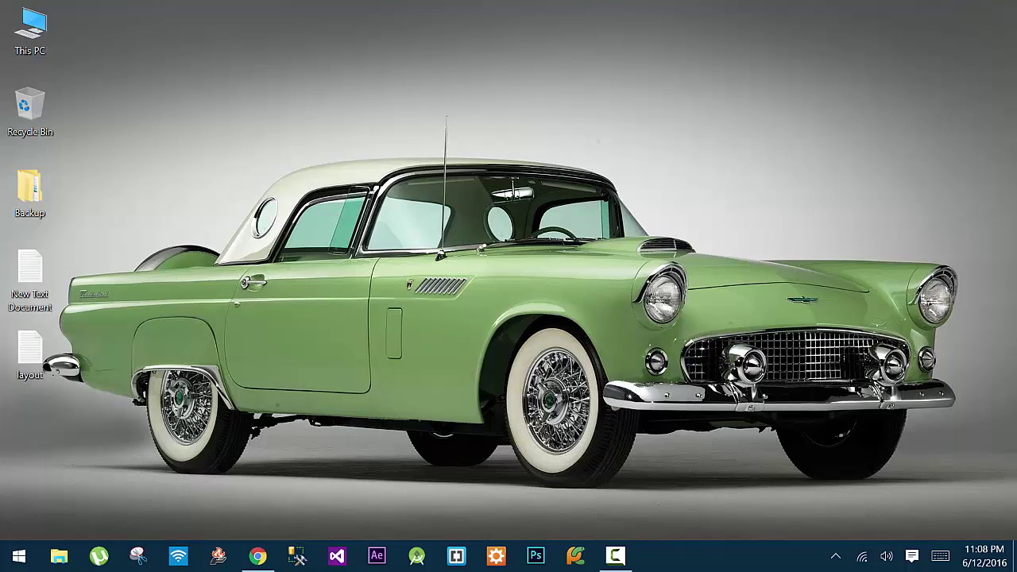
# - Open the network adapter list from Network and Sharing Center and inspect the Wi-Fi and Wi-Fi 2 connections
pyautogui.rightClick(863, 555)
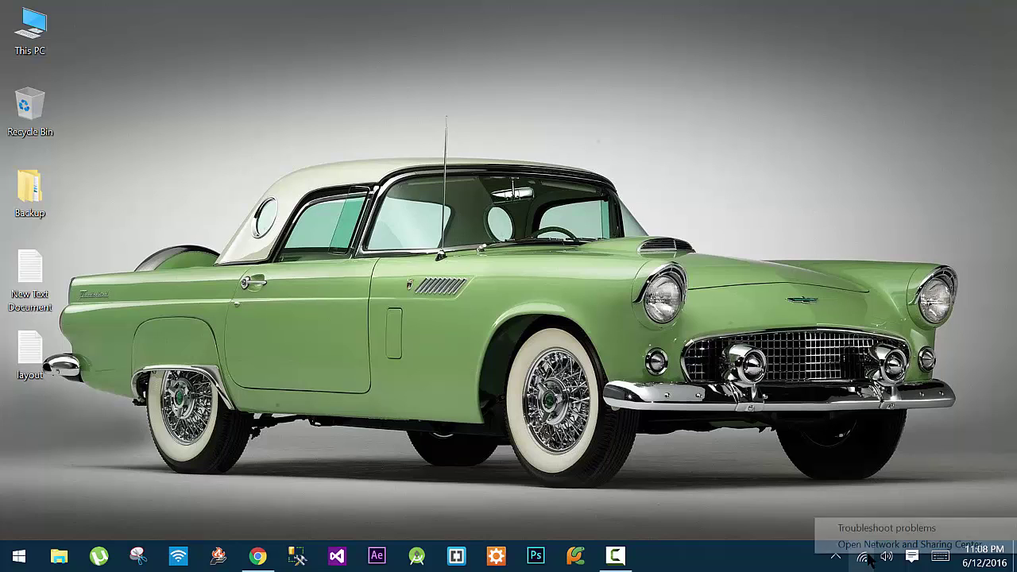
pyautogui.click(864, 545)
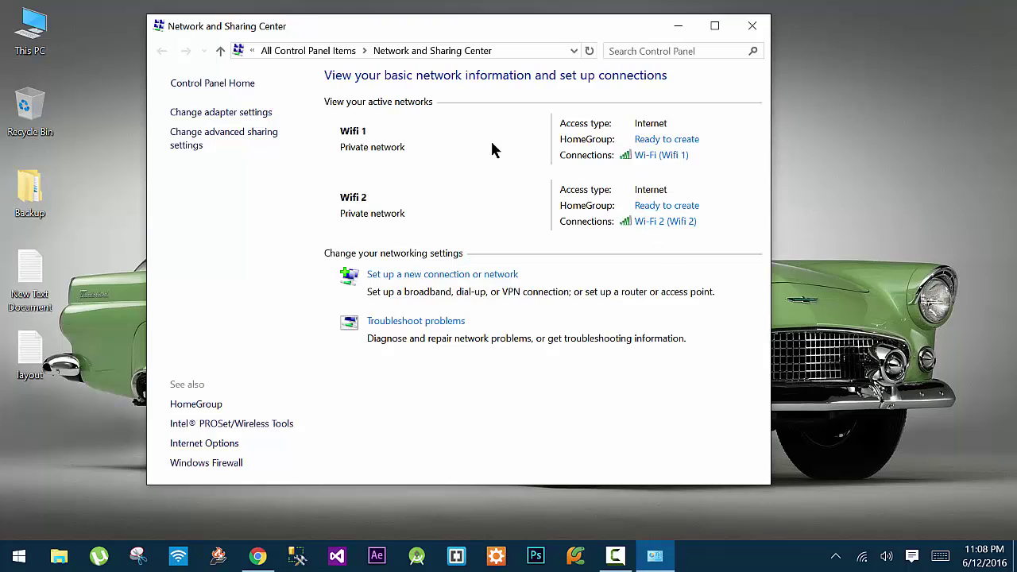
pyautogui.click(242, 116)
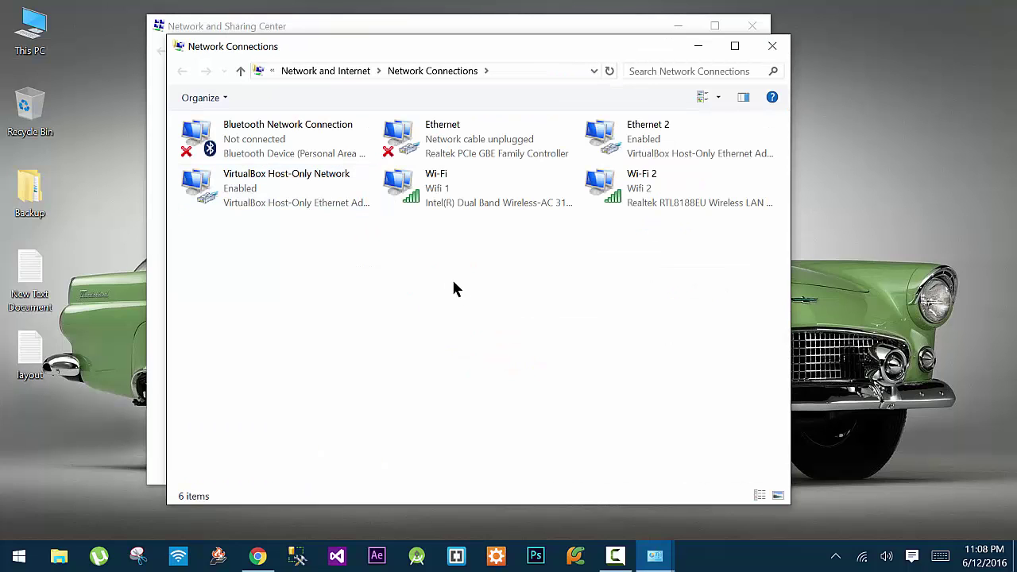
pyautogui.click(431, 190)
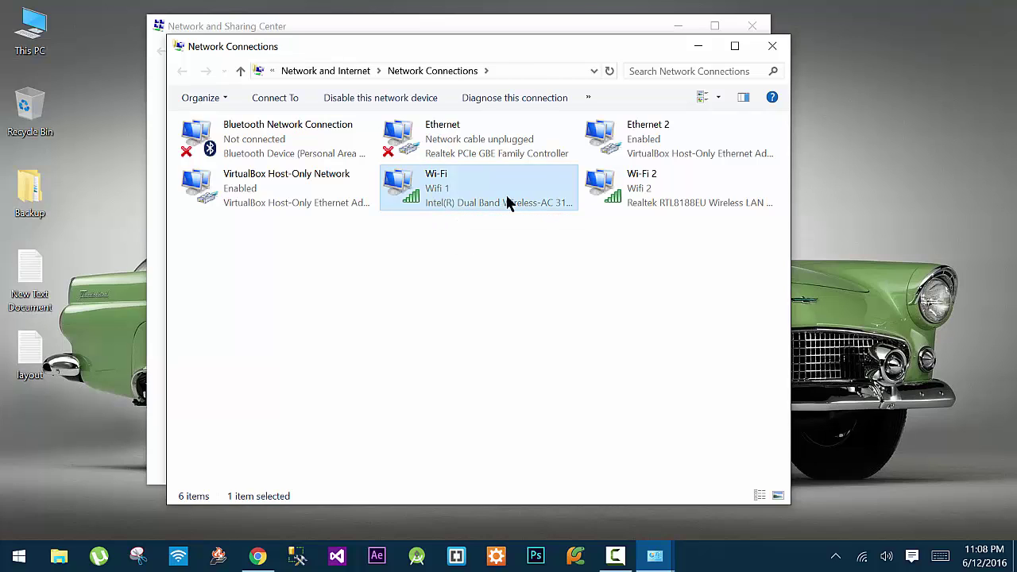
pyautogui.click(639, 200)
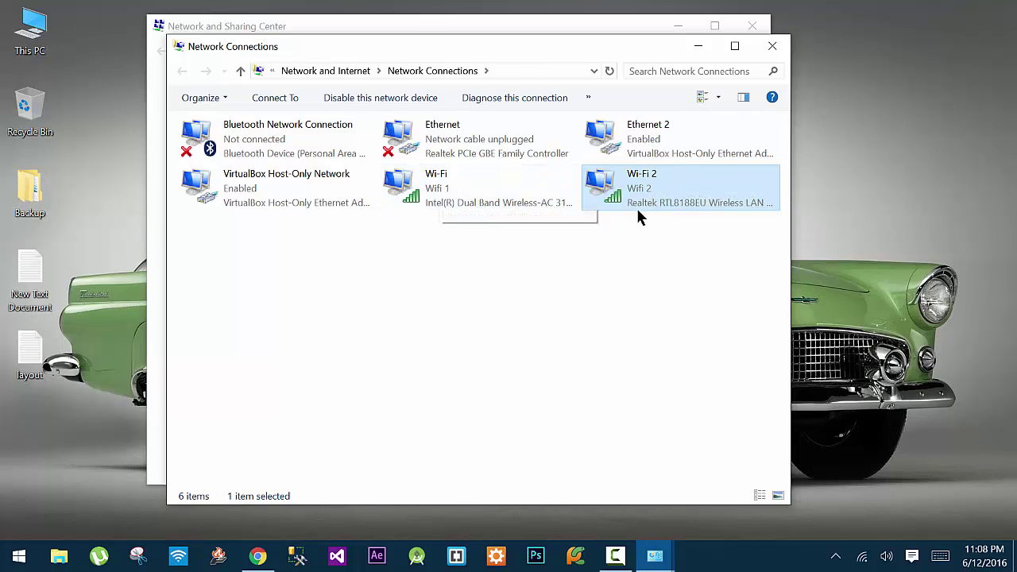
pyautogui.click(771, 45)
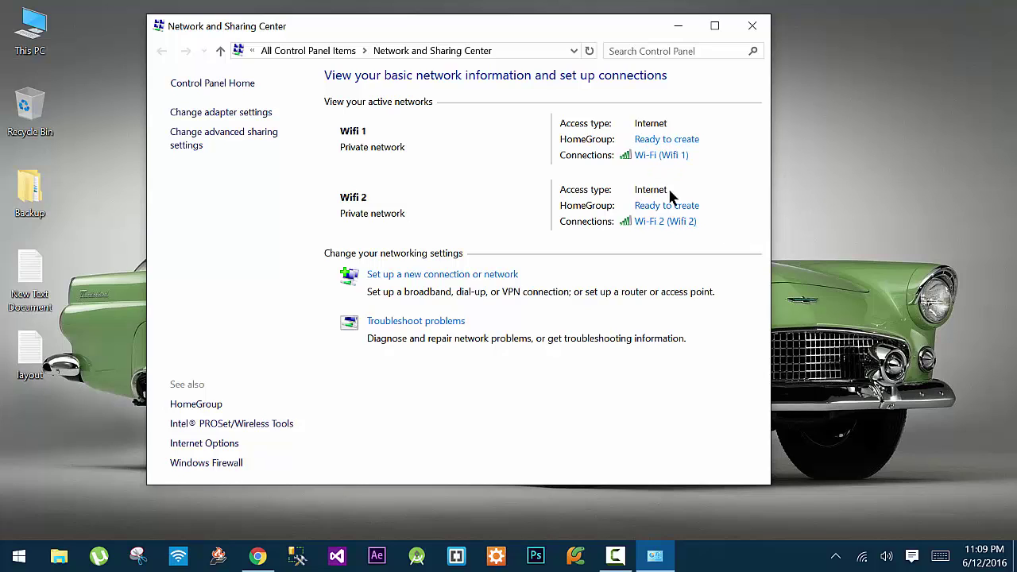
# - Open Internet Download Manager and resume the gu5setup.exe download to check its transfer rate
pyautogui.click(835, 556)
pyautogui.click(836, 524)
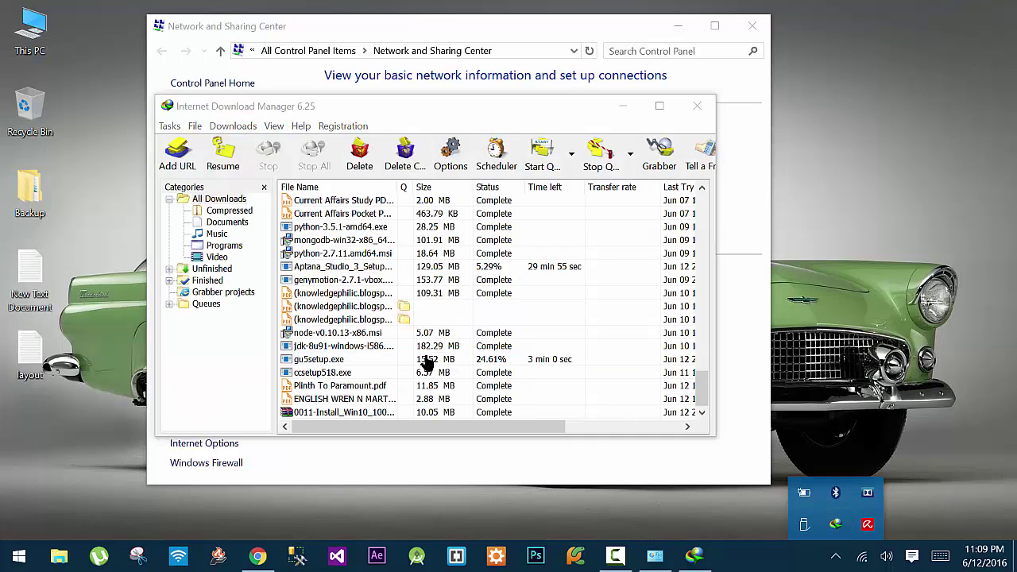
pyautogui.rightClick(326, 350)
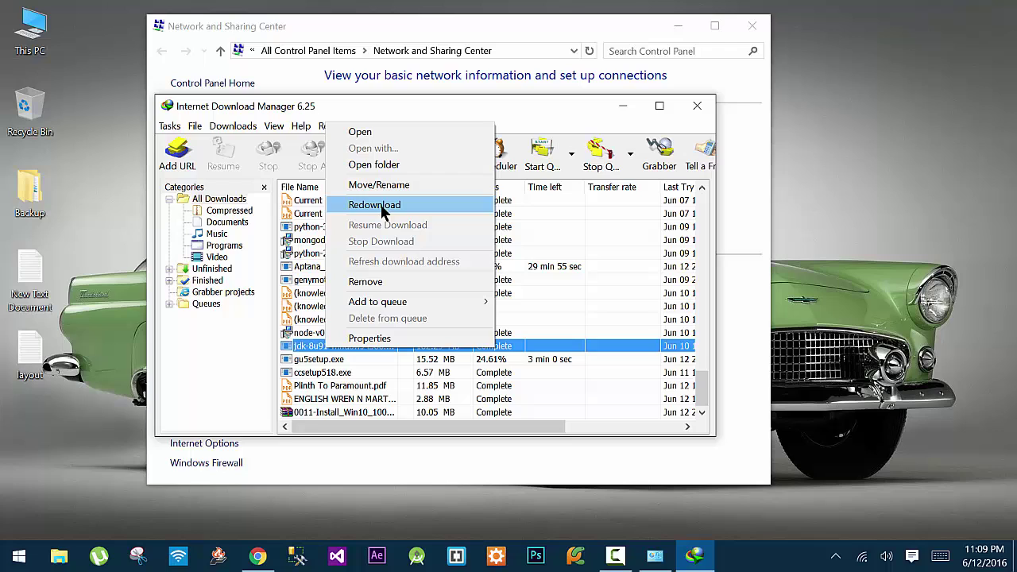
pyautogui.rightClick(327, 363)
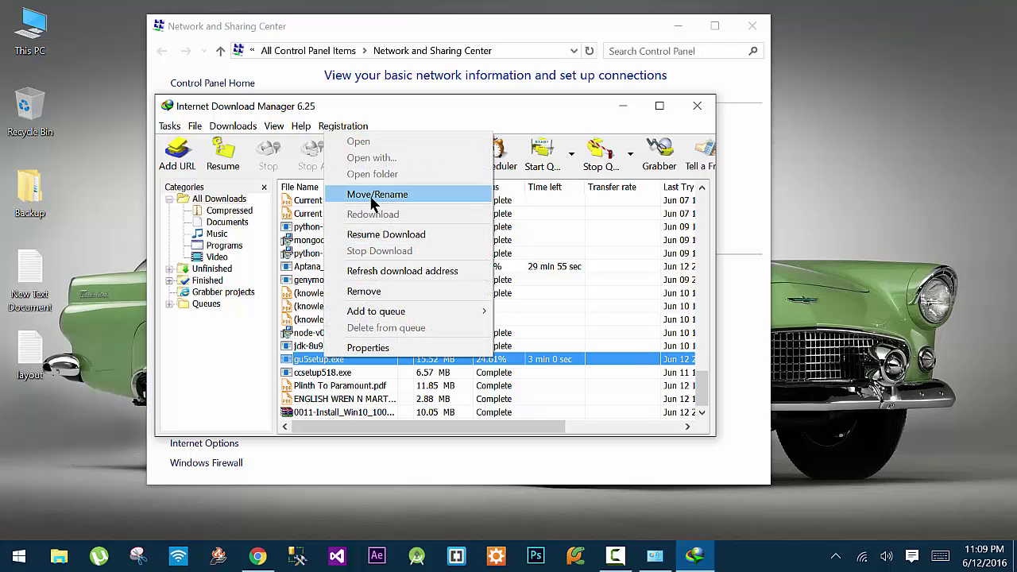
pyautogui.click(381, 234)
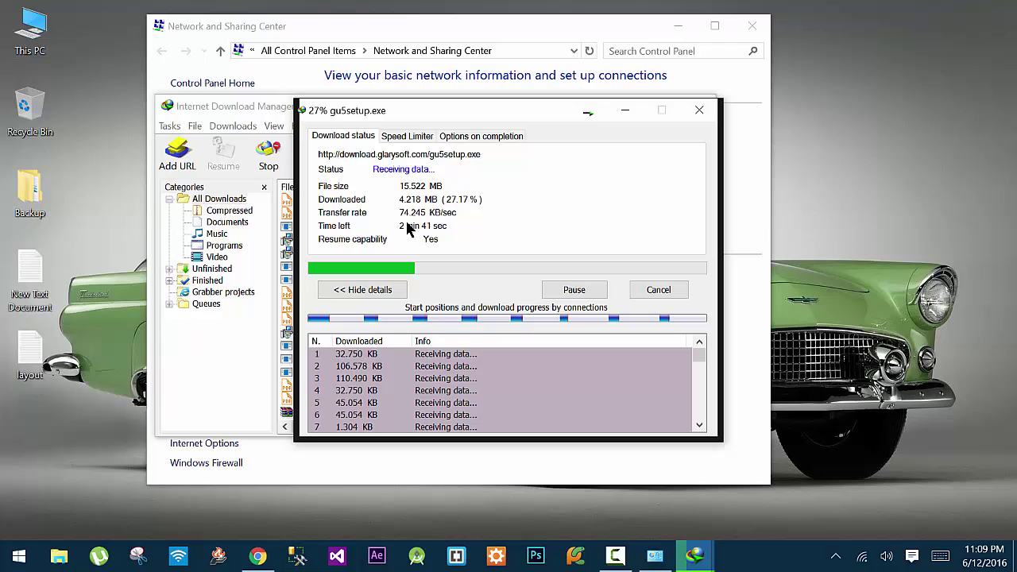
# - Stop the gu5setup.exe download and exit Internet Download Manager completely, leaving a clear desktop
pyautogui.click(589, 288)
pyautogui.click(644, 289)
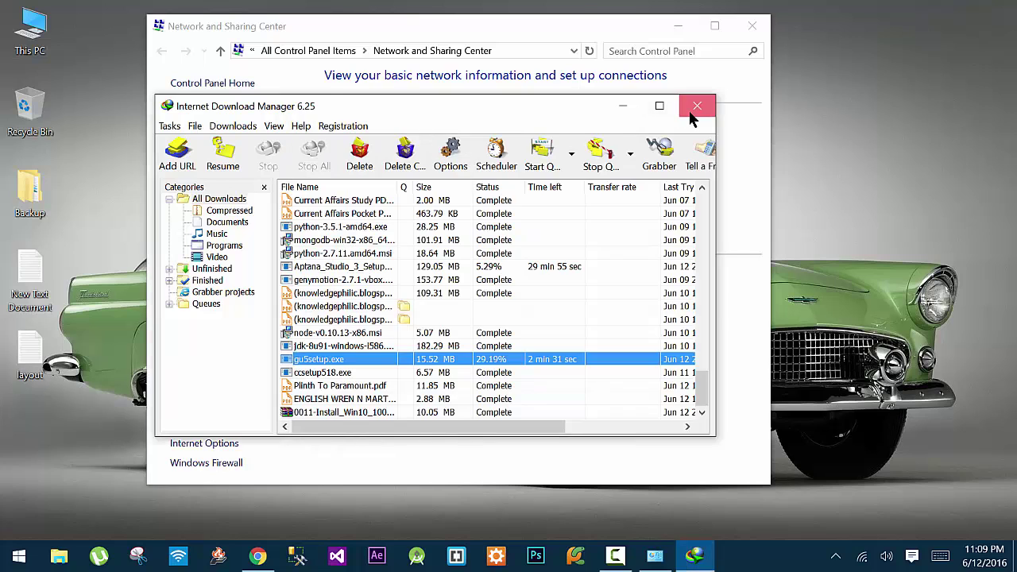
pyautogui.click(697, 105)
pyautogui.click(835, 556)
pyautogui.rightClick(835, 524)
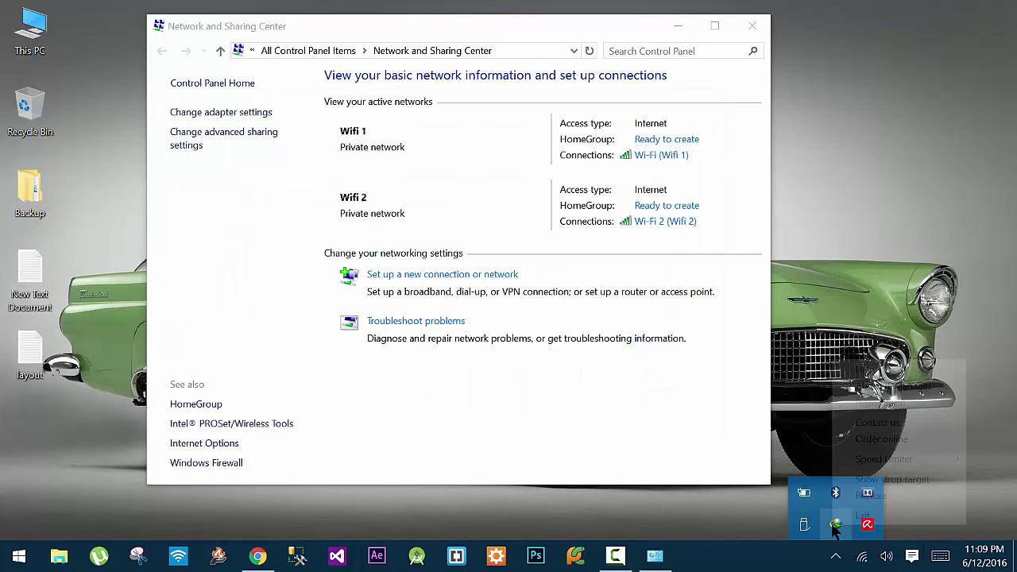
pyautogui.click(856, 516)
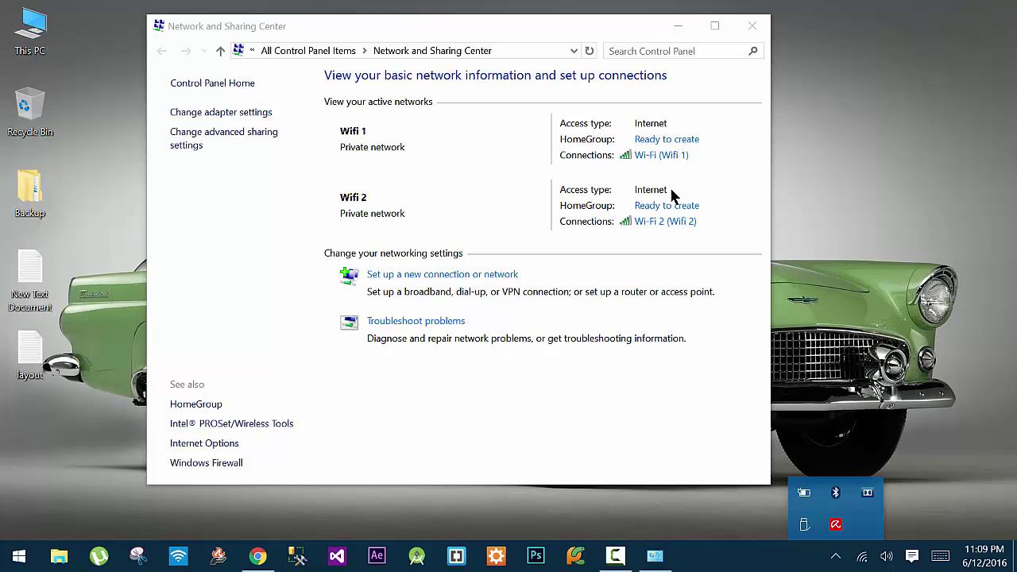
pyautogui.click(821, 307)
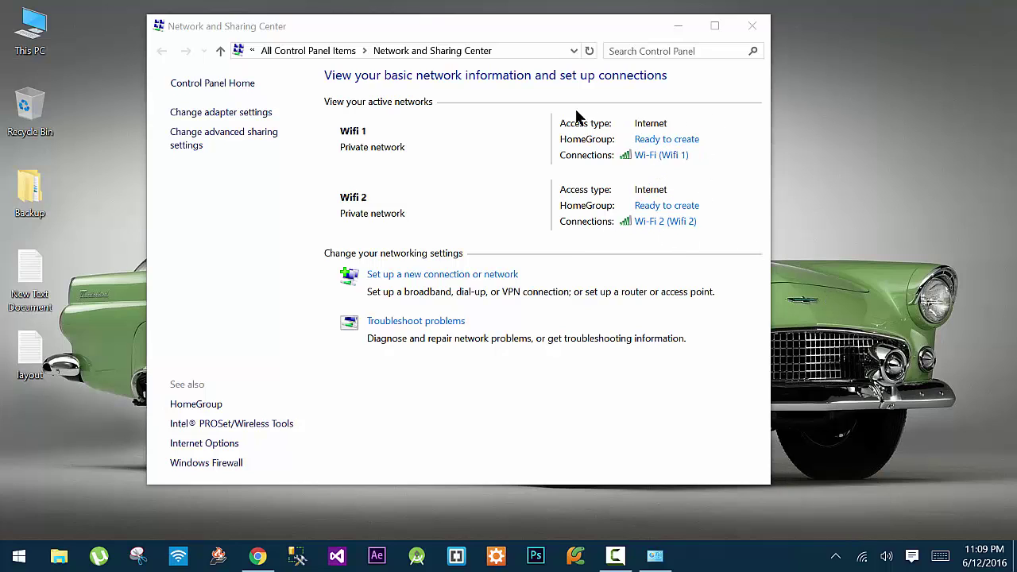
pyautogui.click(677, 27)
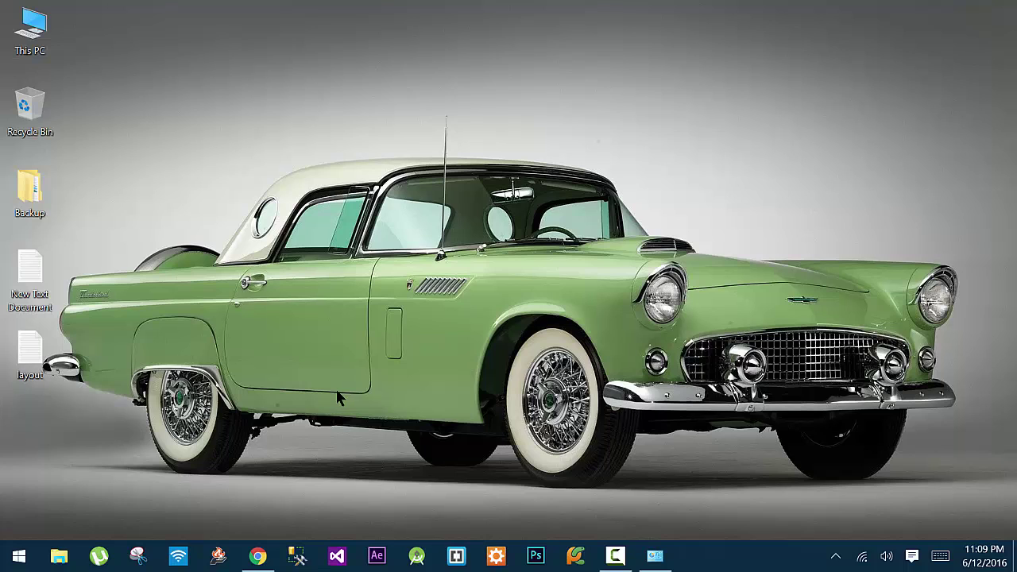
# - Launch Connectify Dispatch from the Connectify folder in the installed apps list
pyautogui.click(16, 559)
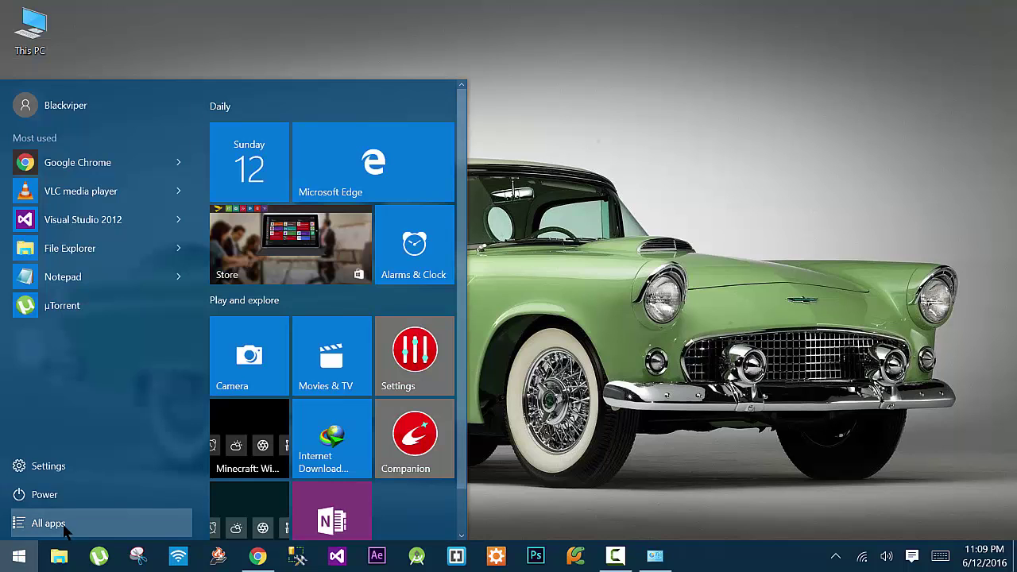
pyautogui.click(46, 522)
pyautogui.scroll(-5, 84, 333)
pyautogui.scroll(-1, 84, 334)
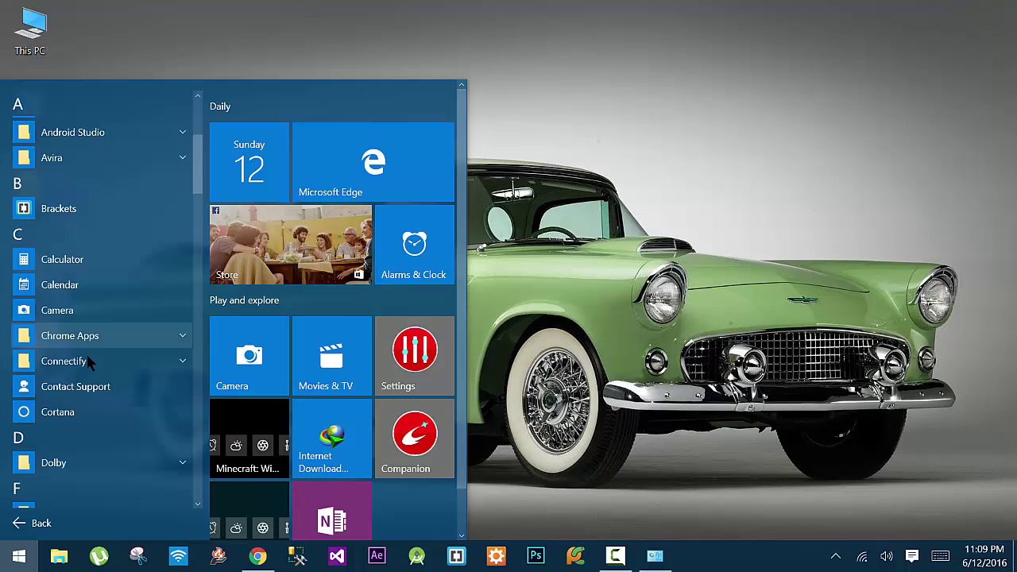
pyautogui.click(92, 359)
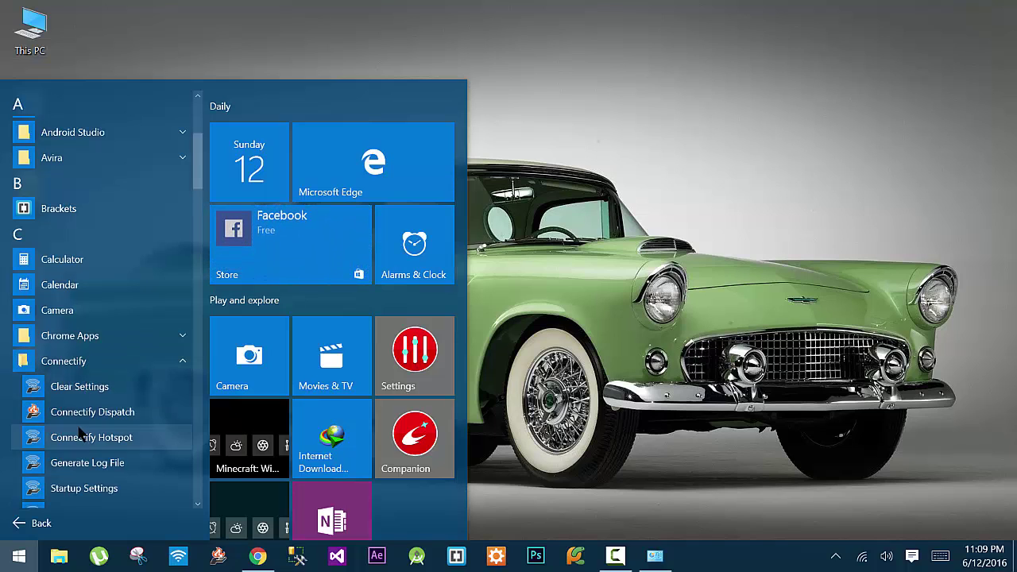
pyautogui.click(111, 413)
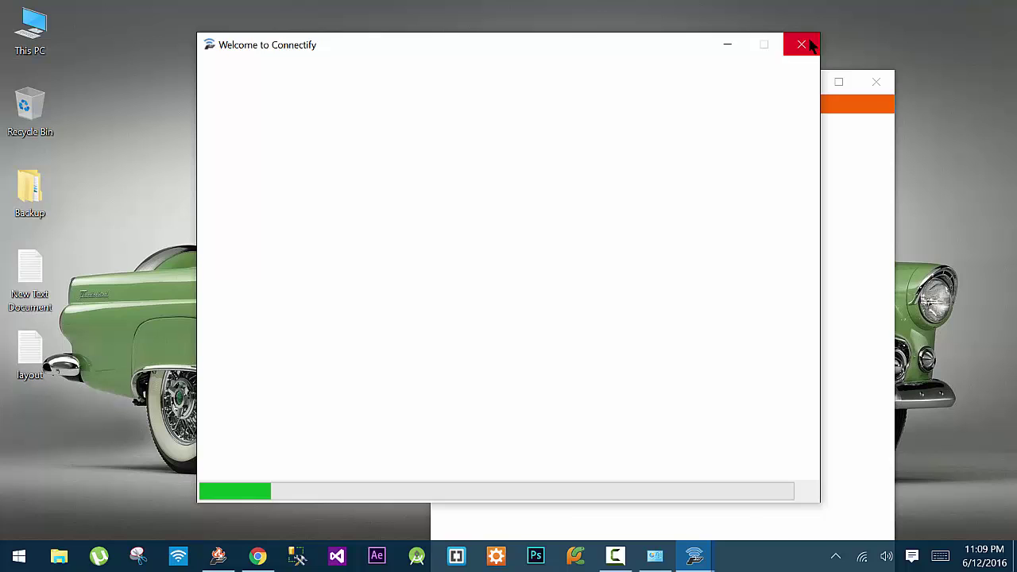
# - Dismiss the Connectify welcome window and start Dispatch to combine the Wifi 1 and Wifi 2 connections
pyautogui.click(800, 43)
pyautogui.moveTo(709, 93); pyautogui.dragTo(536, 74)
pyautogui.click(616, 380)
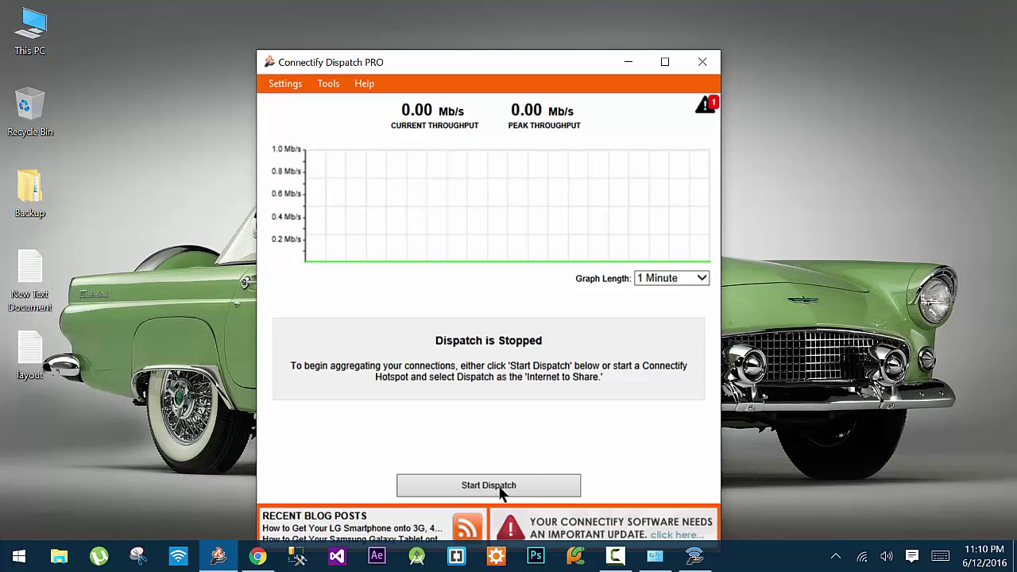
pyautogui.moveTo(334, 62); pyautogui.dragTo(332, 25)
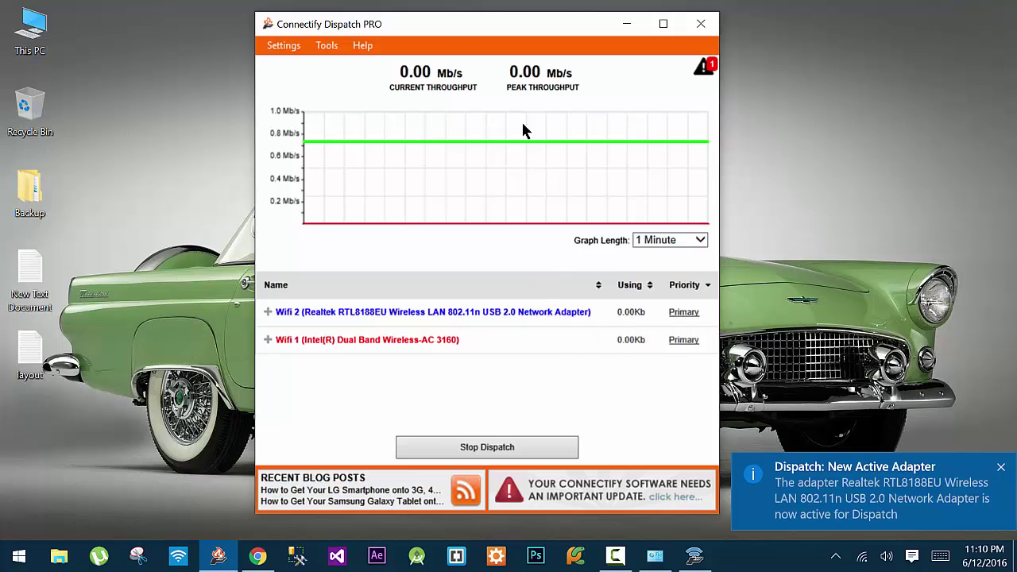
pyautogui.moveTo(422, 34); pyautogui.dragTo(463, 33)
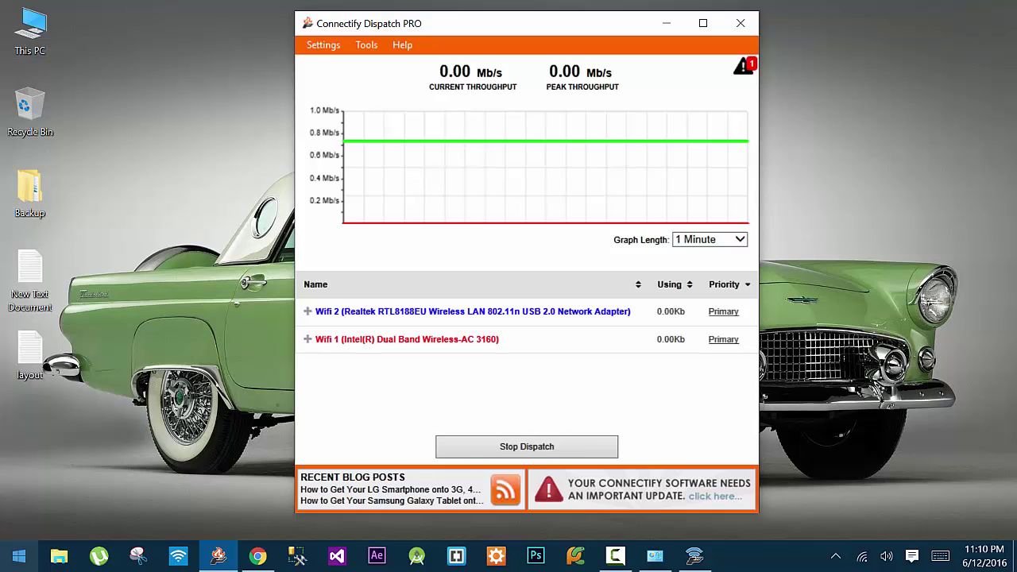
# - Reopen Internet Download Manager and redownload avira_antivirus_en-us.exe over the combined connection
pyautogui.click(19, 556)
pyautogui.click(337, 421)
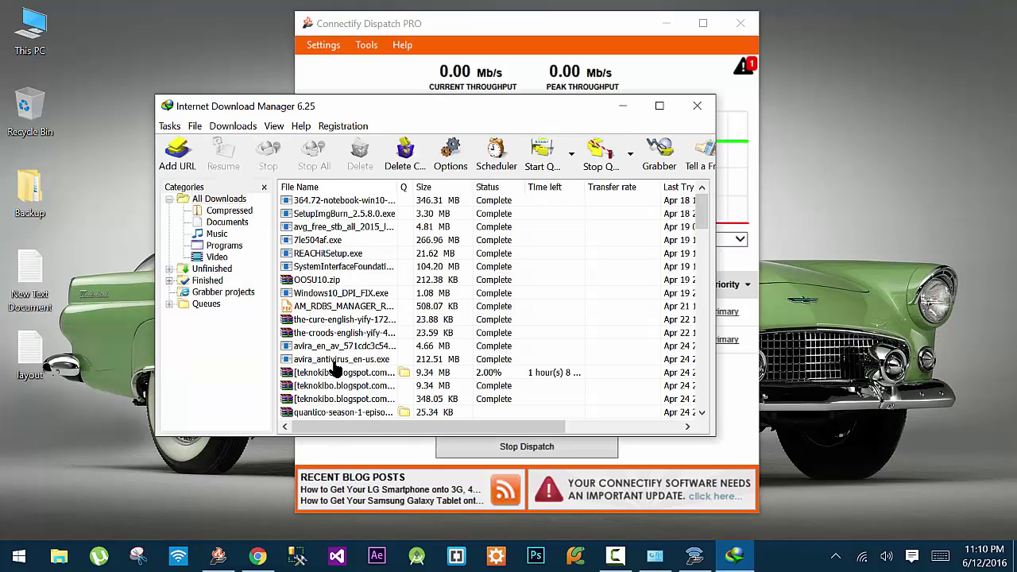
pyautogui.rightClick(333, 364)
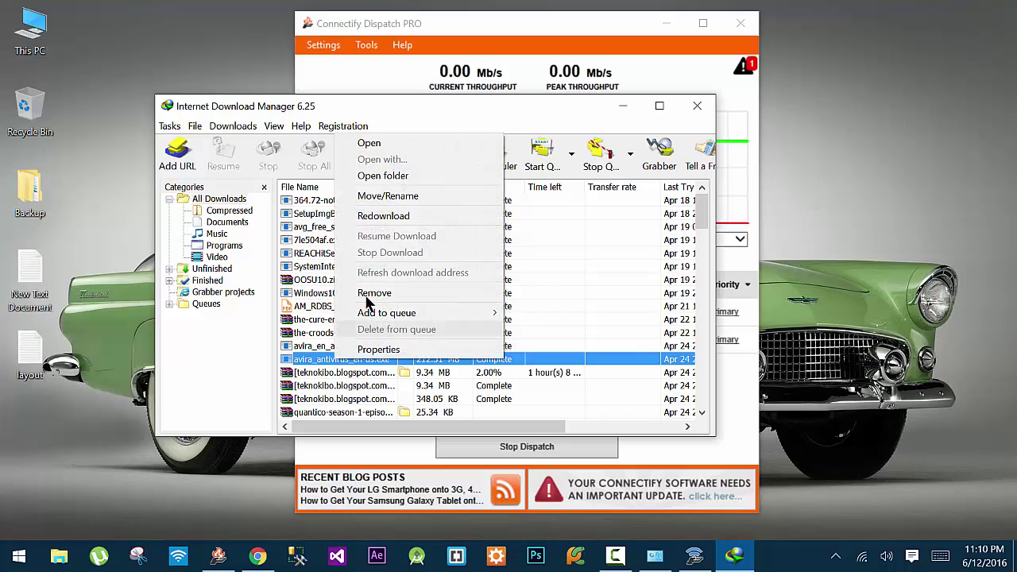
pyautogui.click(402, 216)
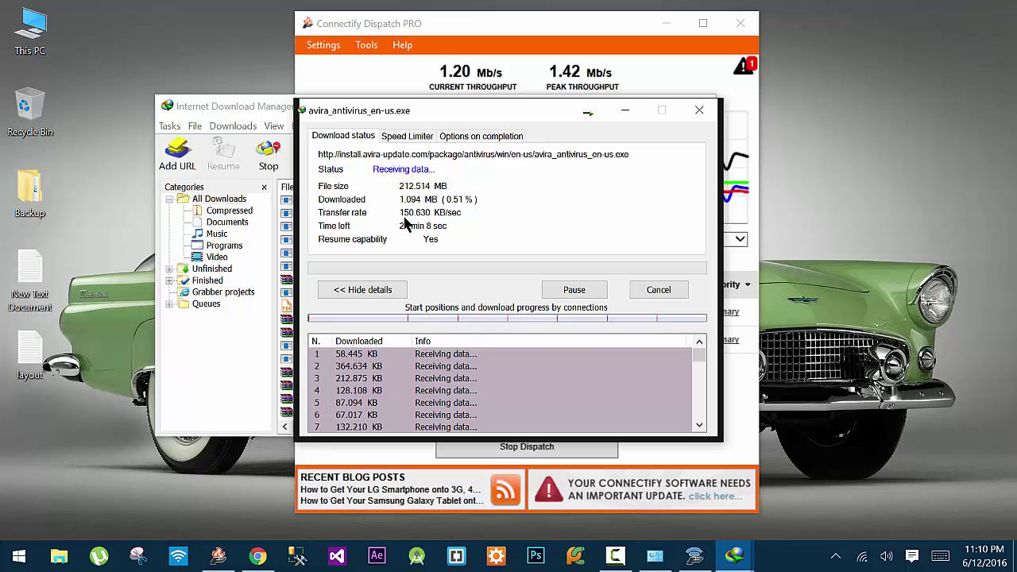
# - Compare the throughput and per-adapter usage in Connectify Dispatch with the transfer rate of the Avira download
pyautogui.click(639, 109)
pyautogui.click(626, 104)
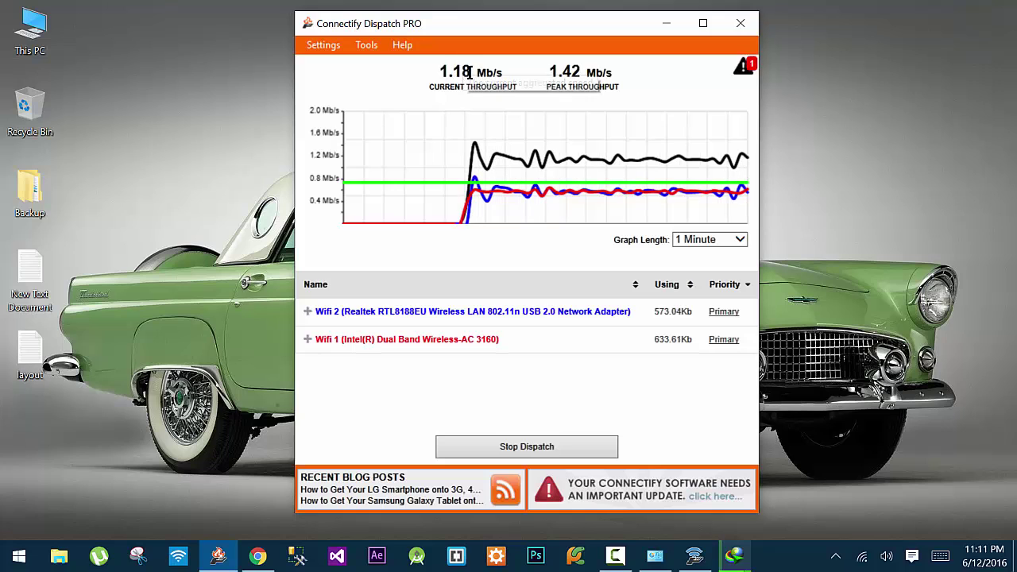
pyautogui.moveTo(734, 556)
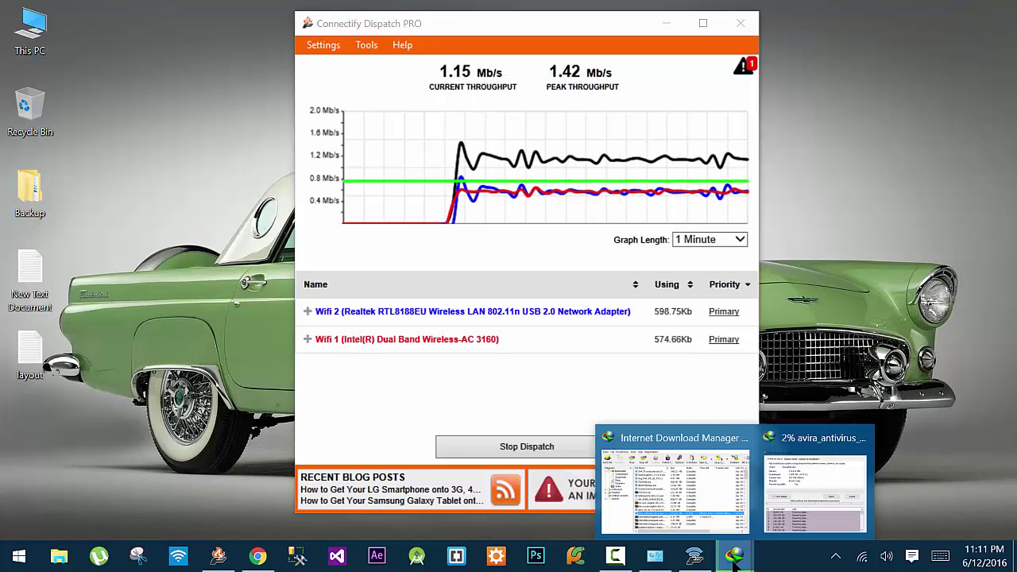
pyautogui.click(774, 485)
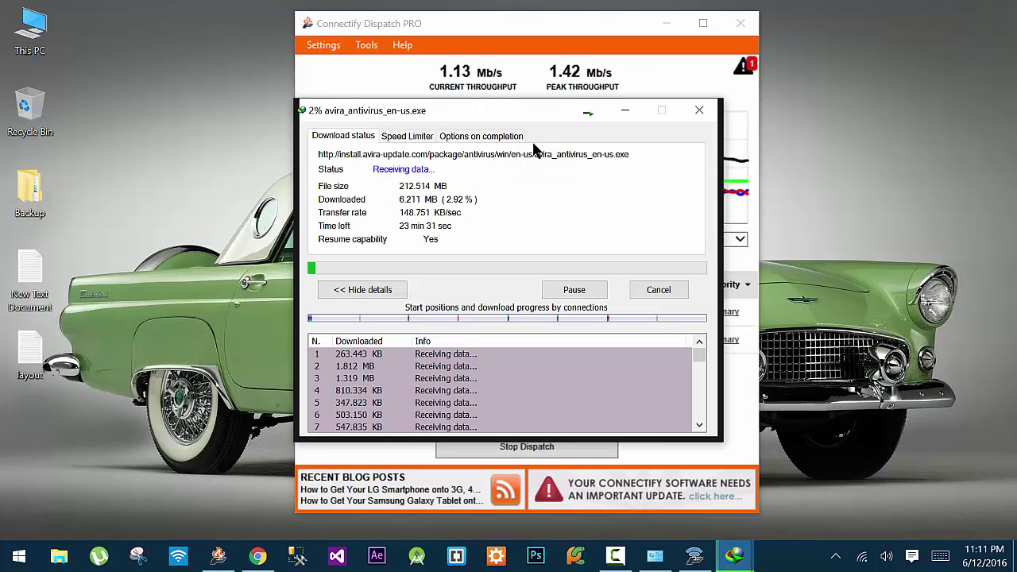
# - Minimize the Avira download and Dispatch windows, and ignore the offered Connectify update
pyautogui.click(625, 111)
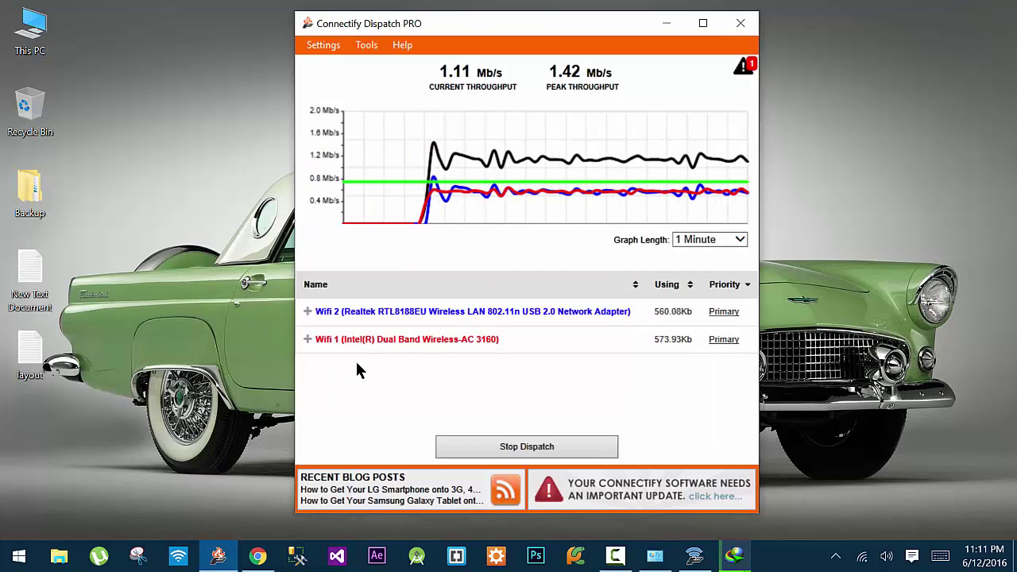
pyautogui.click(665, 25)
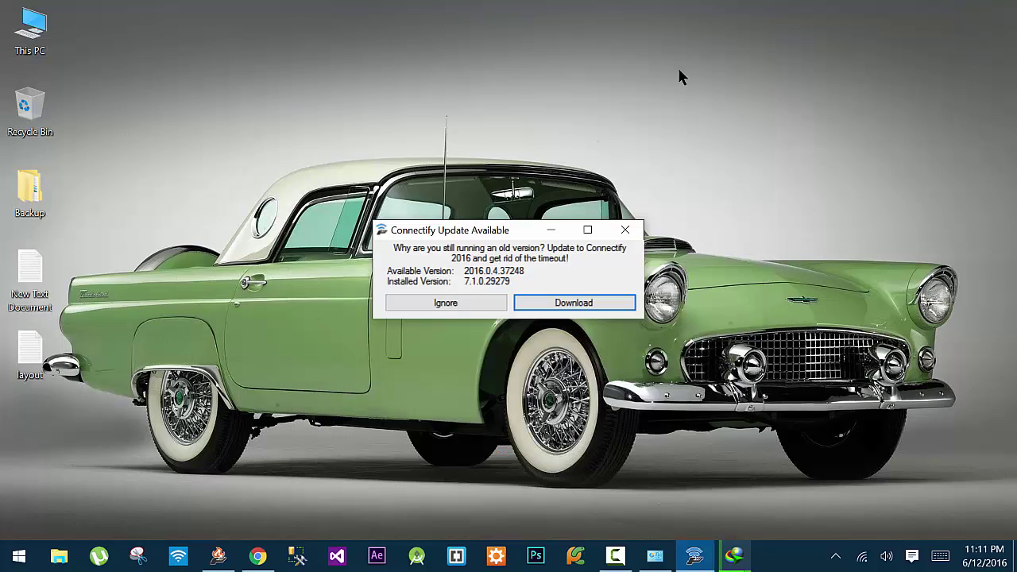
pyautogui.click(471, 300)
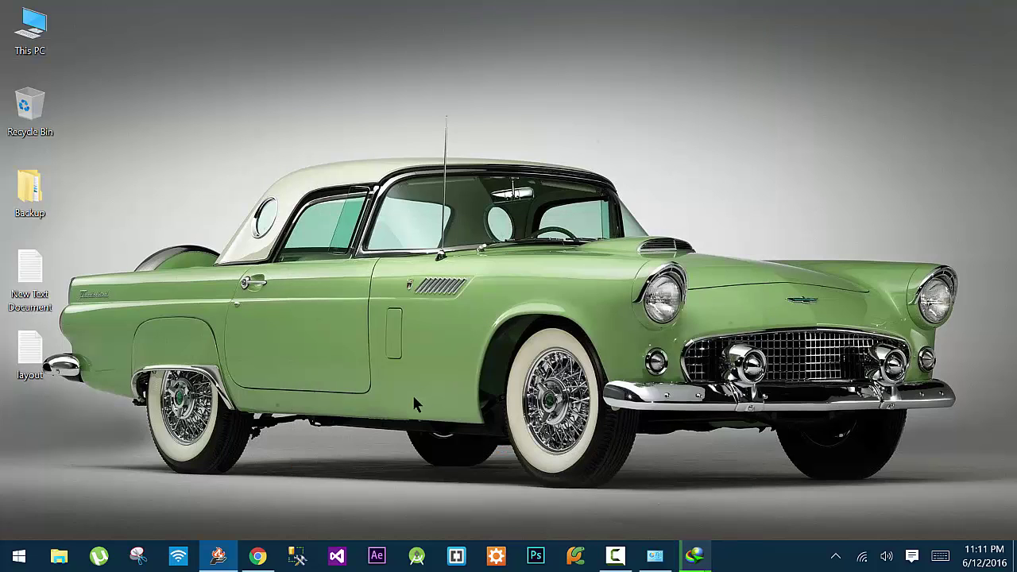